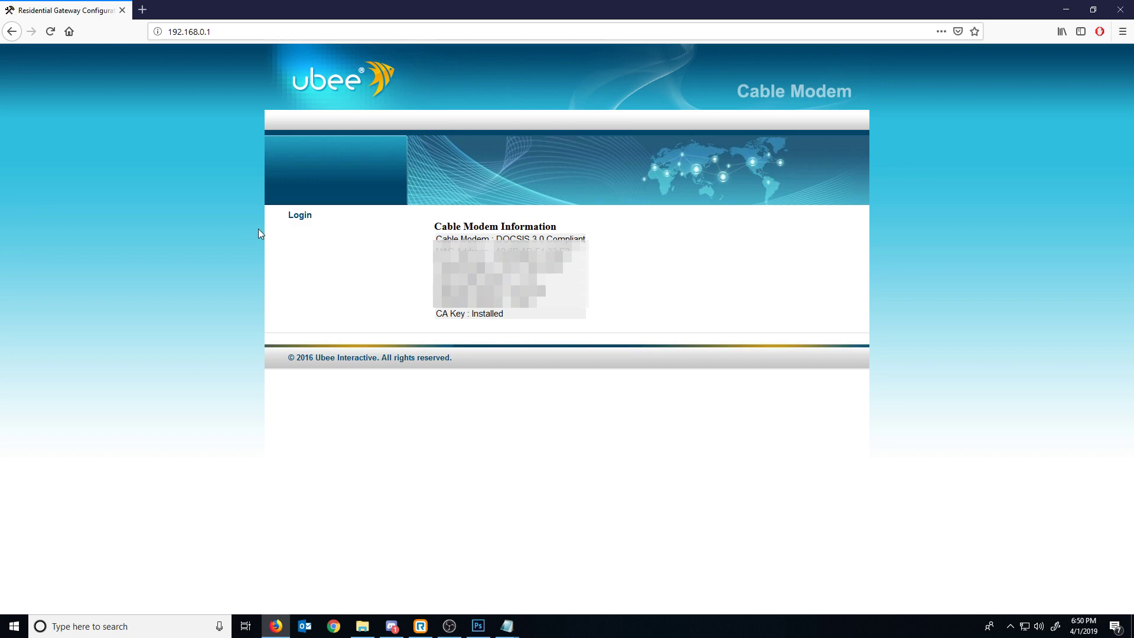
Log in to the modem with the prefilled credentials and open Advanced > Forwarding.
{"action": "left_click", "coordinate": [298, 216]}
{"action": "key", "text": "Return"}
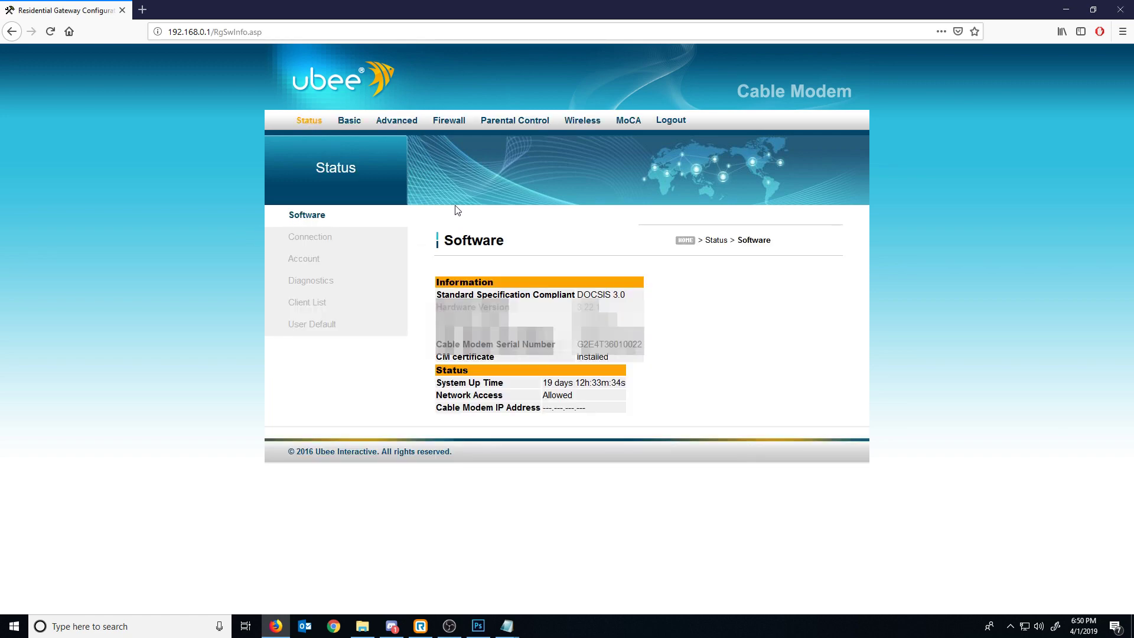
{"action": "left_click", "coordinate": [405, 121]}
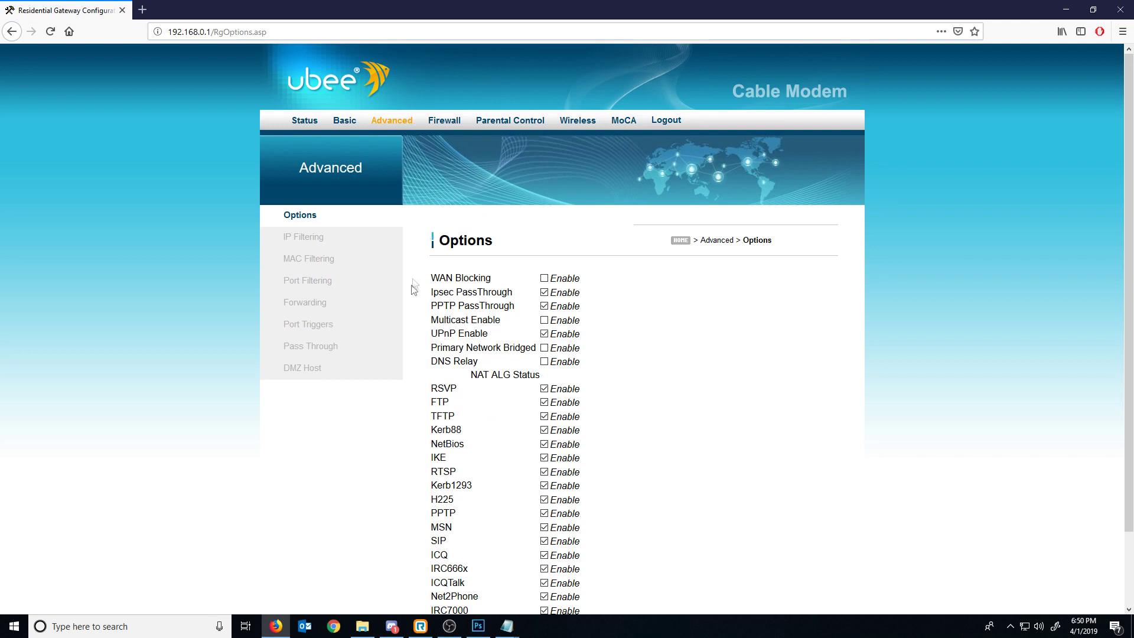
{"action": "left_click", "coordinate": [308, 302]}
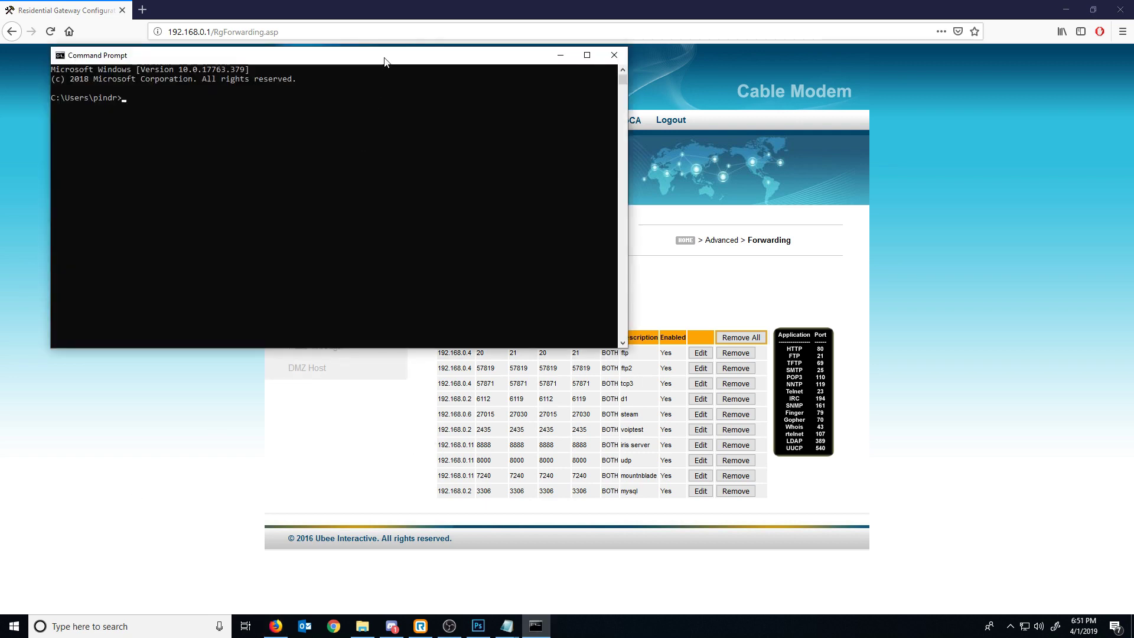
Run ipconfig to read this PC's IPv4 address 192.168.0.2, then close Command Prompt.
{"action": "left_click_drag", "start_coordinate": [384, 61], "coordinate": [451, 267]}
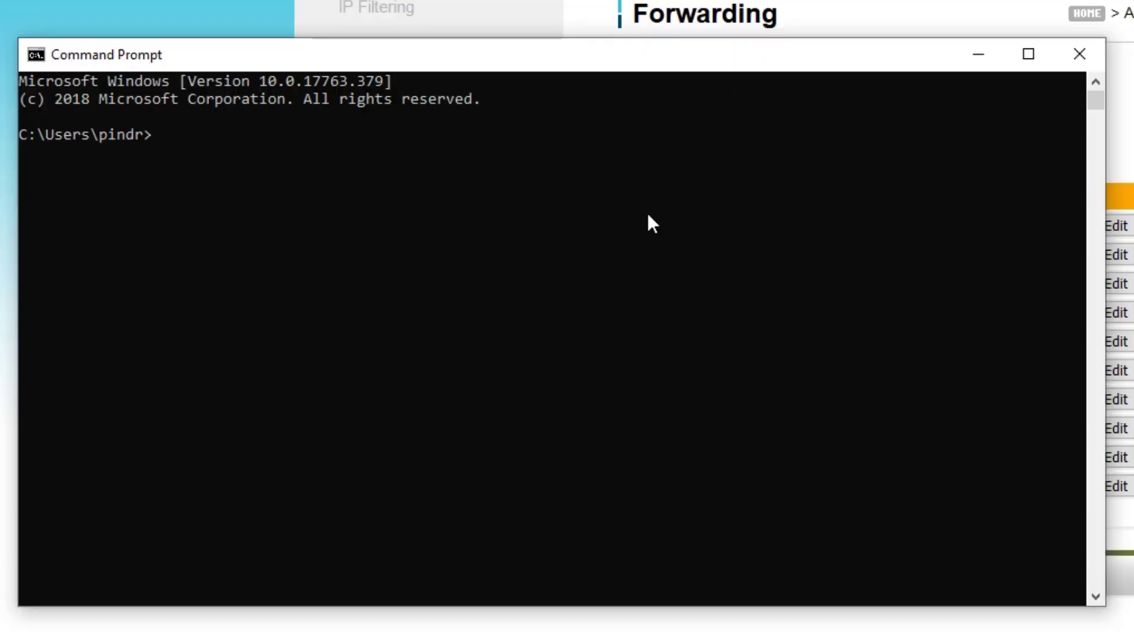
{"action": "type", "text": "ipconfig"}
{"action": "key", "text": "Return"}
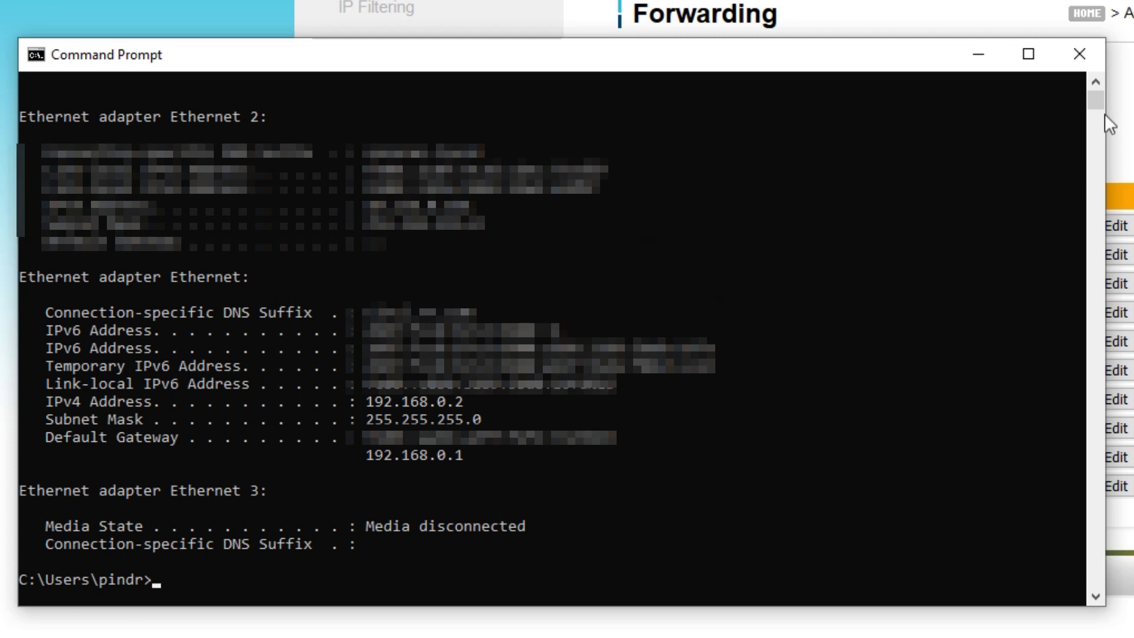
{"action": "left_click", "coordinate": [1078, 56]}
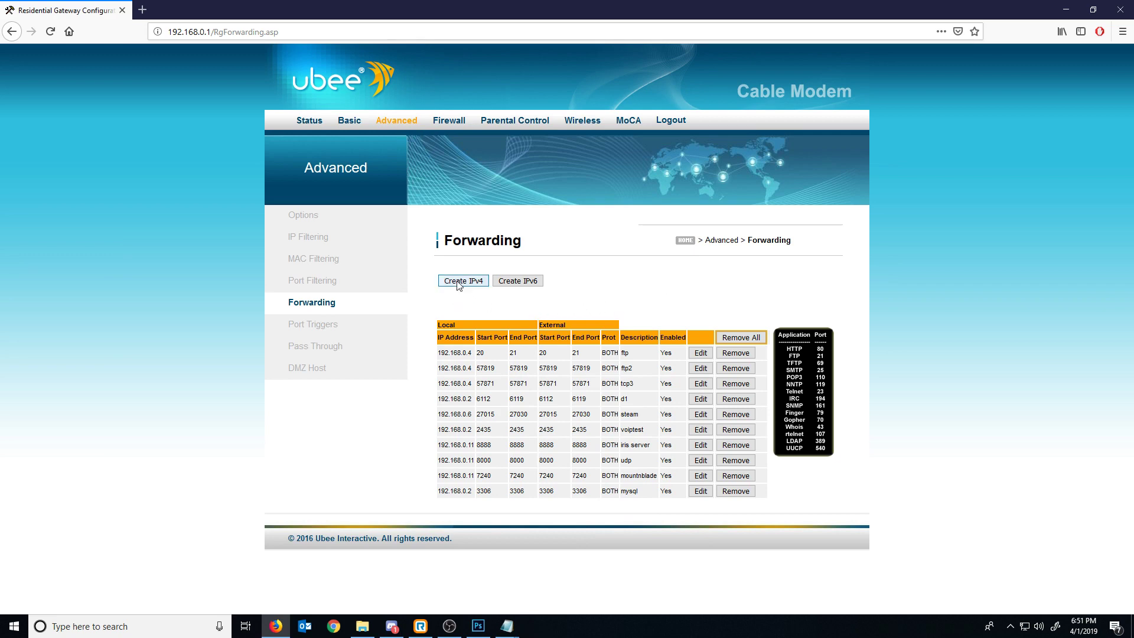
Start a new IPv4 rule with local IP 192.168.0.2 and ports 4790.
{"action": "left_click", "coordinate": [459, 282]}
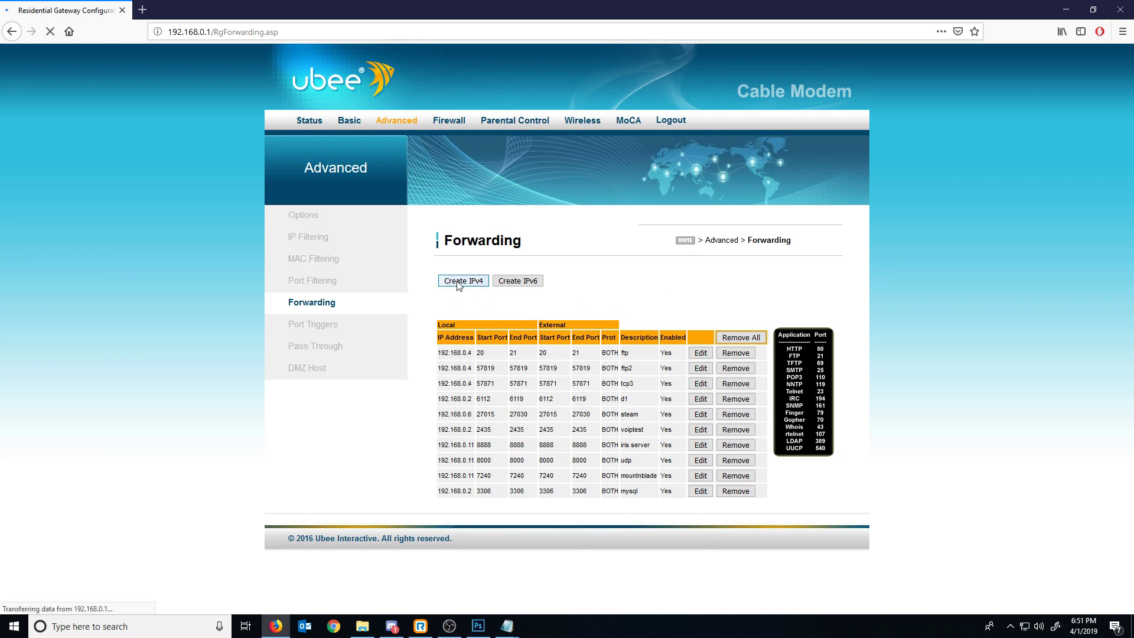
{"action": "triple_click", "coordinate": [597, 288]}
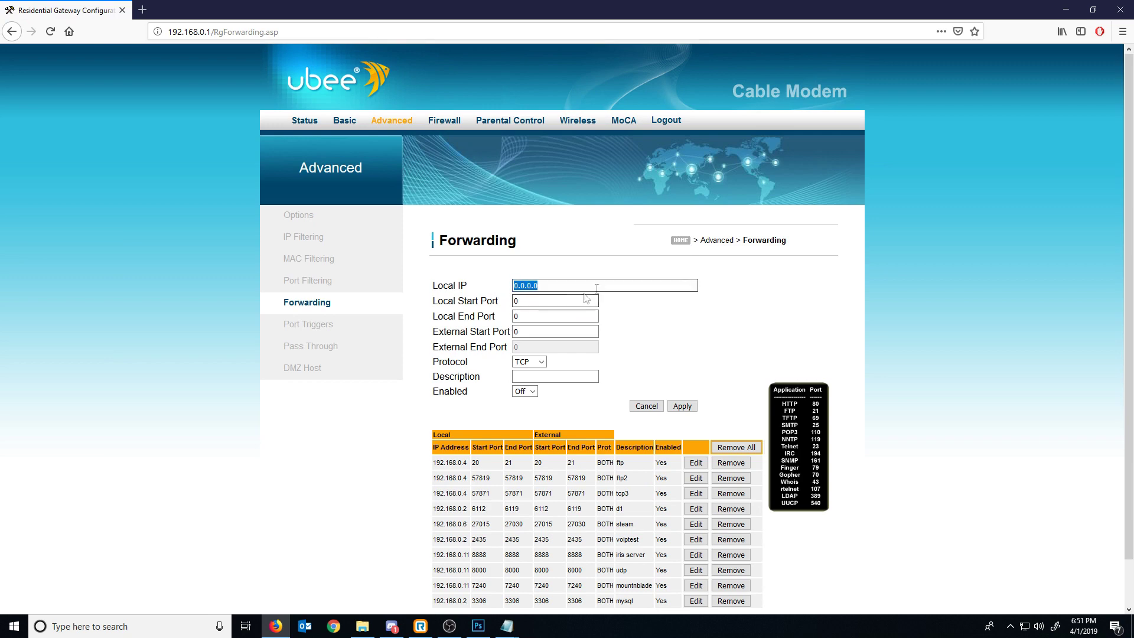
{"action": "type", "text": "192.168.0.2"}
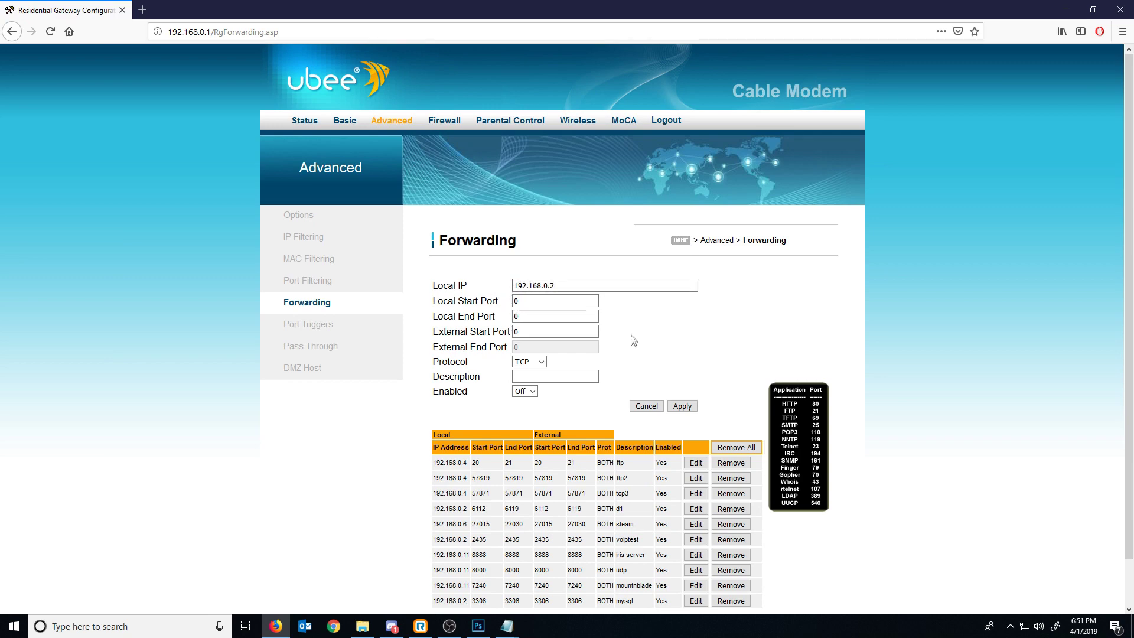
{"action": "left_click", "coordinate": [555, 301]}
{"action": "key", "text": "BackSpace"}
{"action": "type", "text": "4790"}
{"action": "double_click", "coordinate": [545, 301]}
{"action": "key", "text": "Tab"}
{"action": "type", "text": "4790"}
{"action": "key", "text": "Tab"}
{"action": "type", "text": "4790"}
{"action": "left_click", "coordinate": [564, 378]}
Keep TCP, describe it 'tutorial test', set Enabled On, and apply the rule.
{"action": "left_click", "coordinate": [539, 362]}
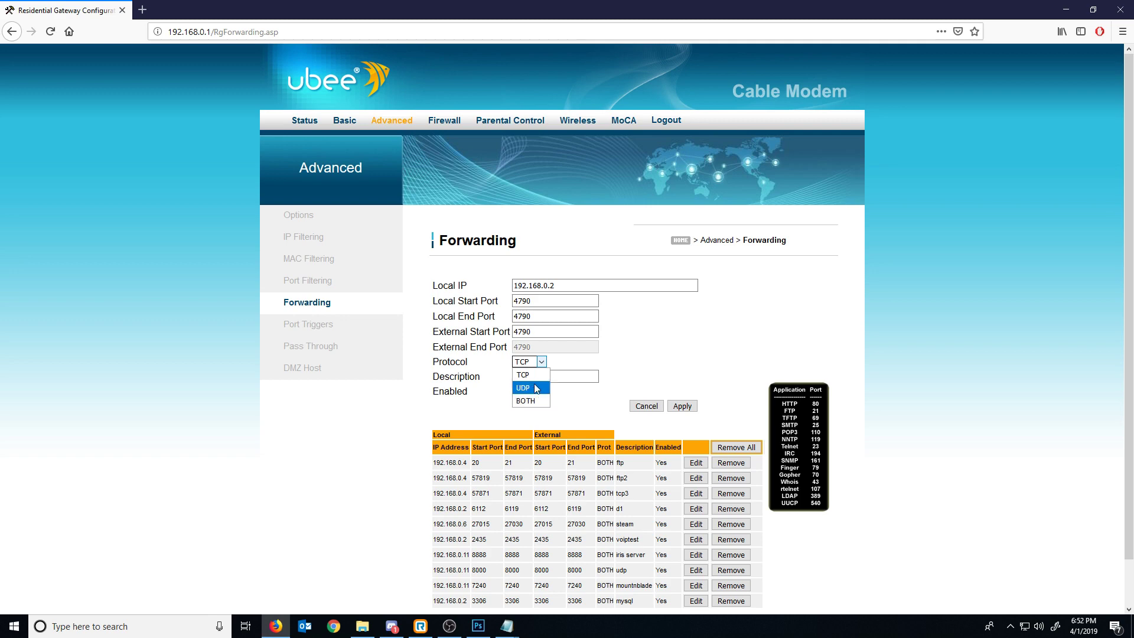
{"action": "left_click", "coordinate": [523, 375]}
{"action": "left_click", "coordinate": [544, 377]}
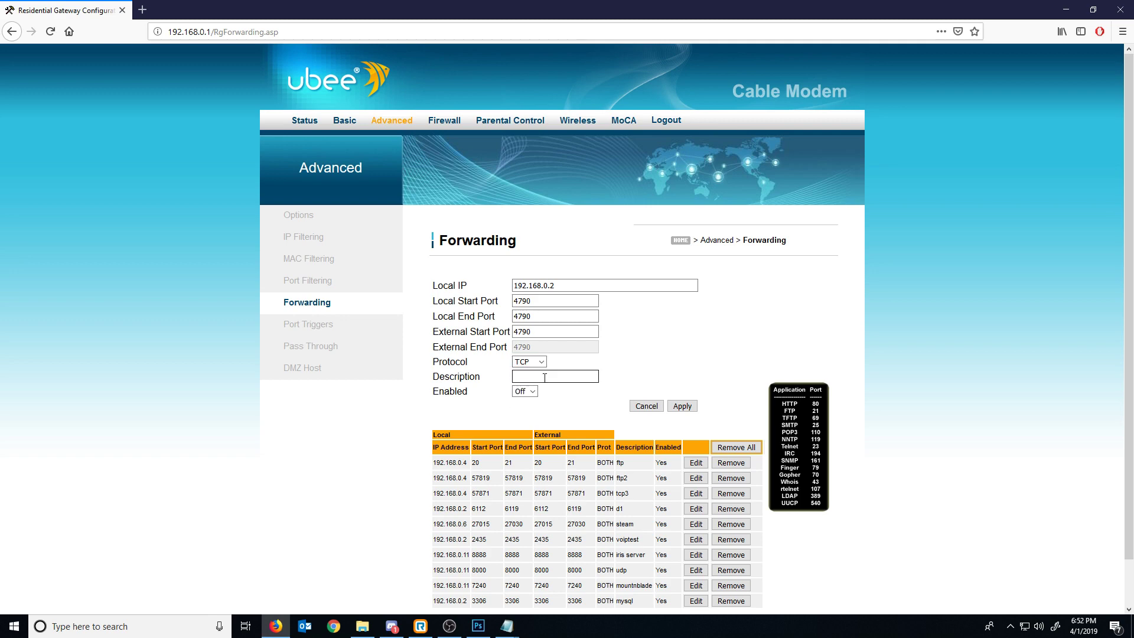
{"action": "left_click", "coordinate": [545, 377]}
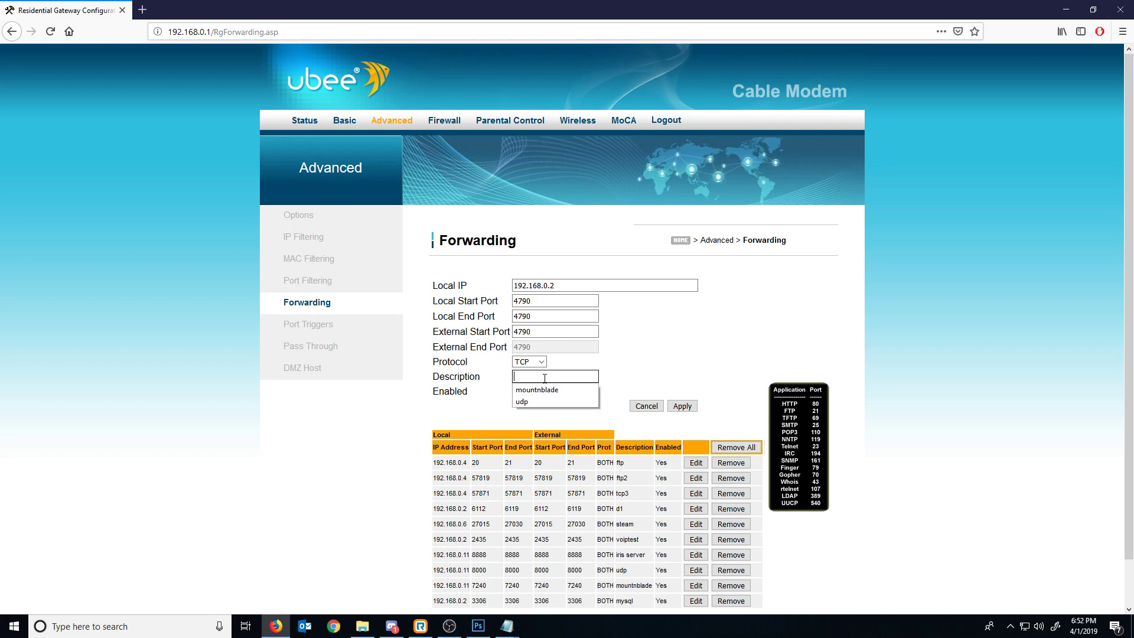
{"action": "type", "text": "tutorial test"}
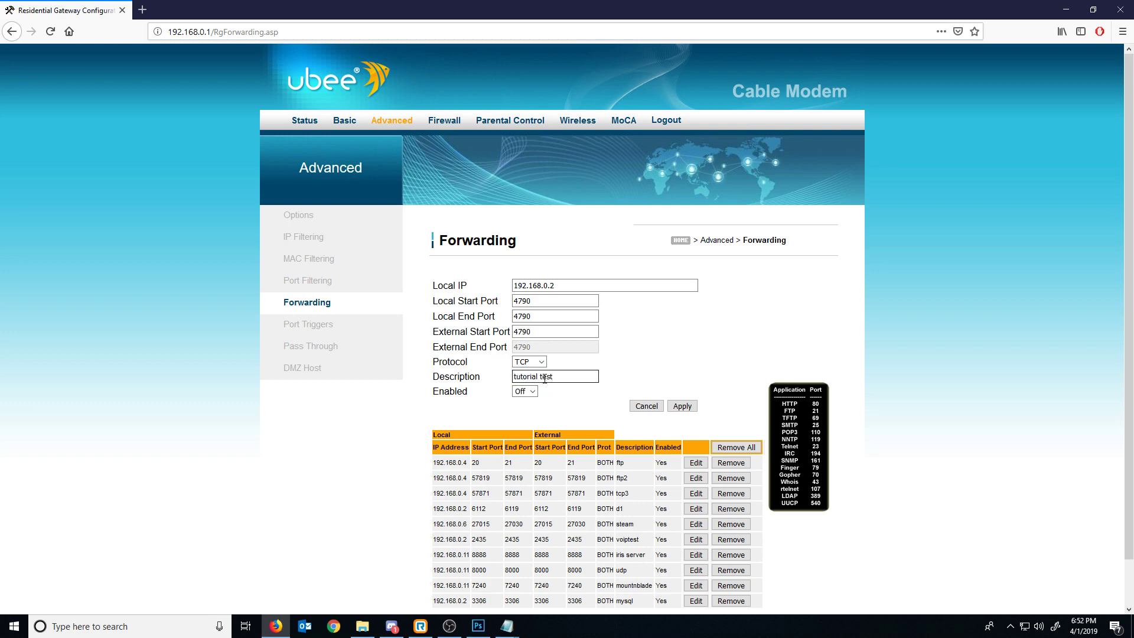
{"action": "left_click", "coordinate": [527, 392]}
{"action": "left_click", "coordinate": [538, 419]}
{"action": "left_click", "coordinate": [685, 407]}
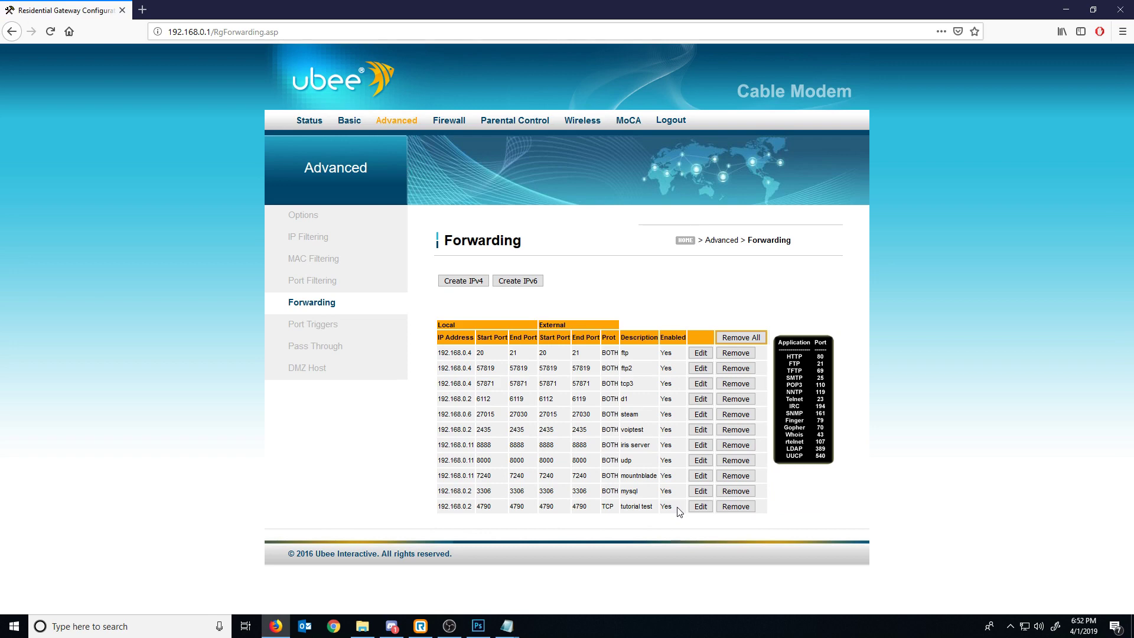
{"action": "left_click_drag", "start_coordinate": [679, 511], "coordinate": [454, 523]}
{"action": "left_click", "coordinate": [455, 524]}
{"action": "left_click_drag", "start_coordinate": [439, 507], "coordinate": [468, 509]}
{"action": "left_click", "coordinate": [470, 529]}
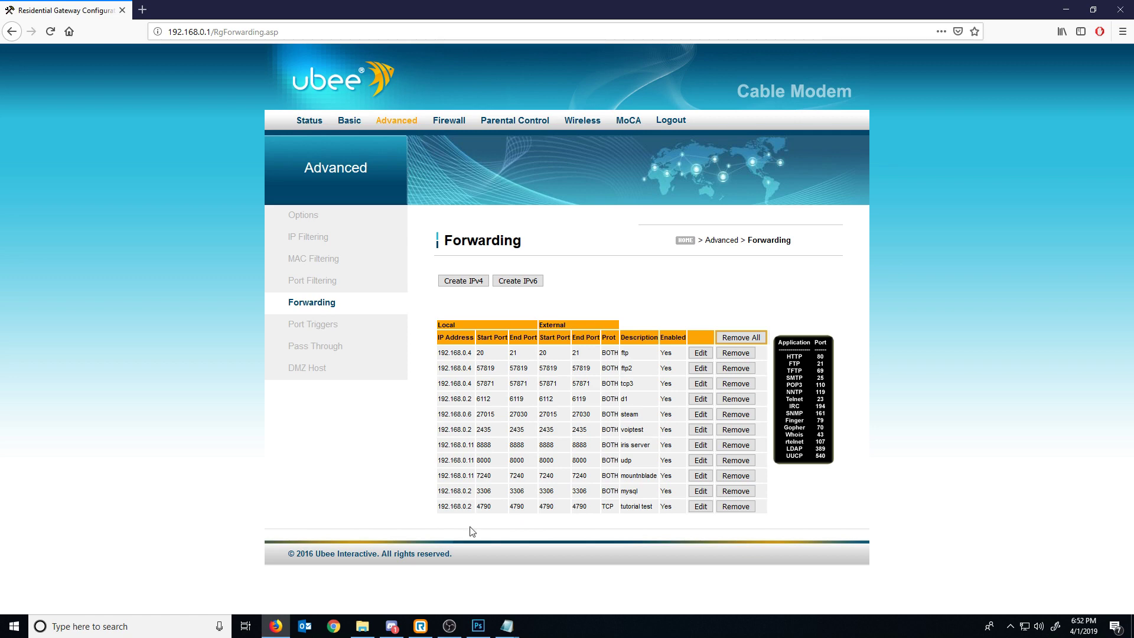